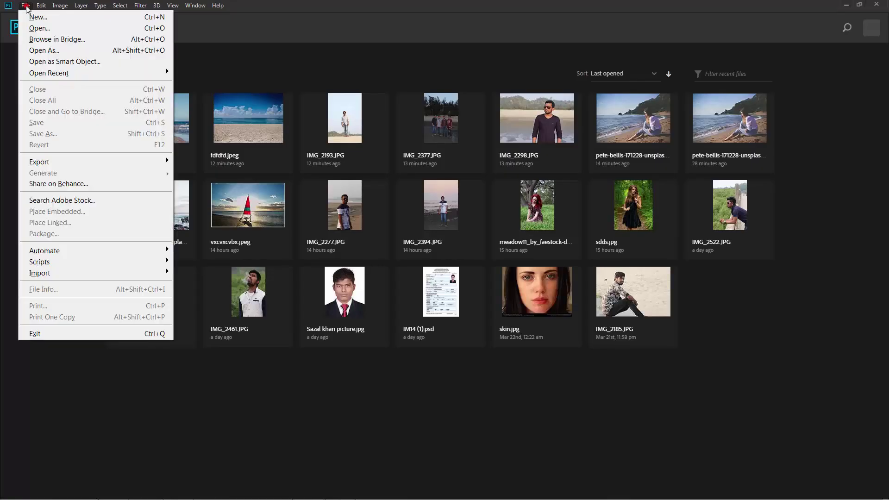
Open the fdfdf.jpeg beach photo.
click(44, 25)
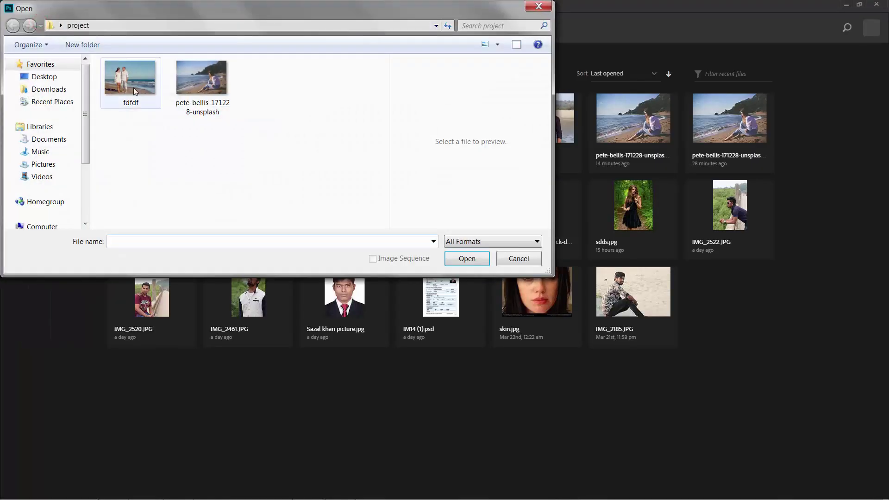
click(134, 88)
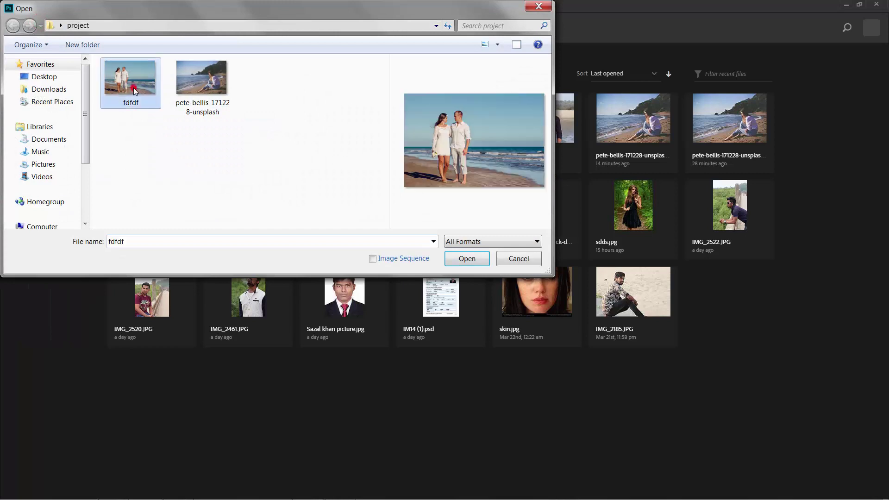
click(467, 258)
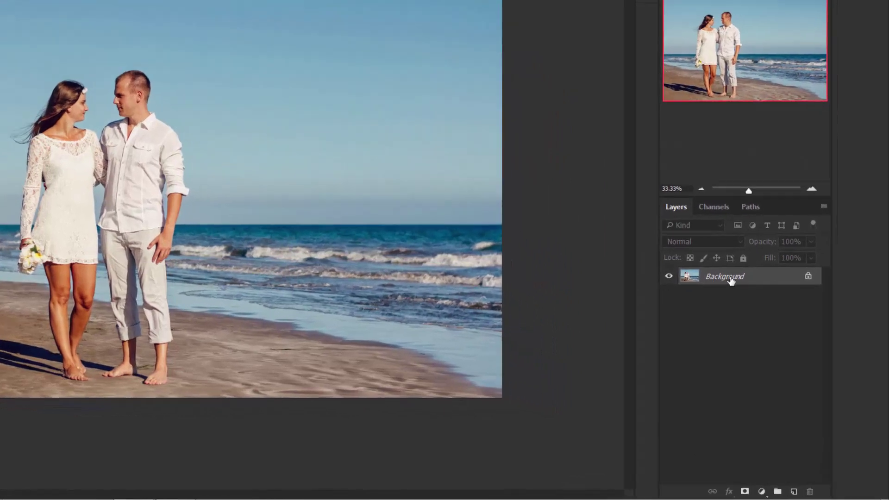
Duplicate the Background layer and name the copy 'orange and teal'.
click(772, 329)
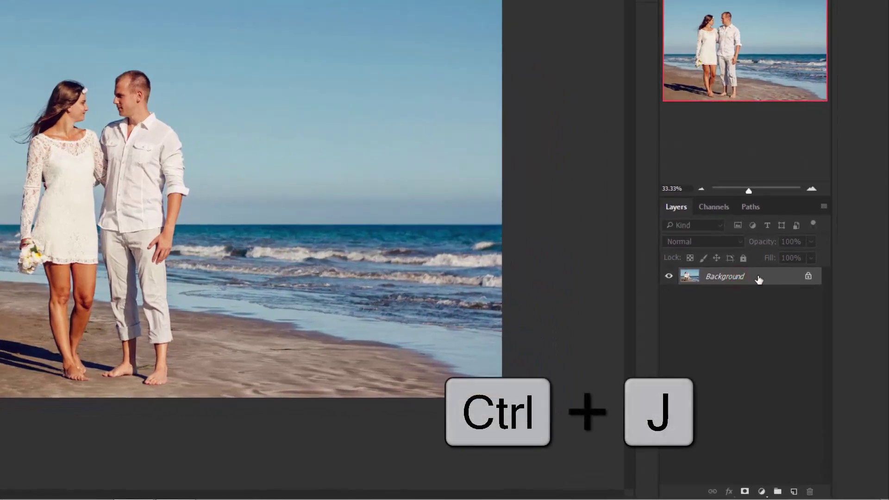
key(ctrl+j)
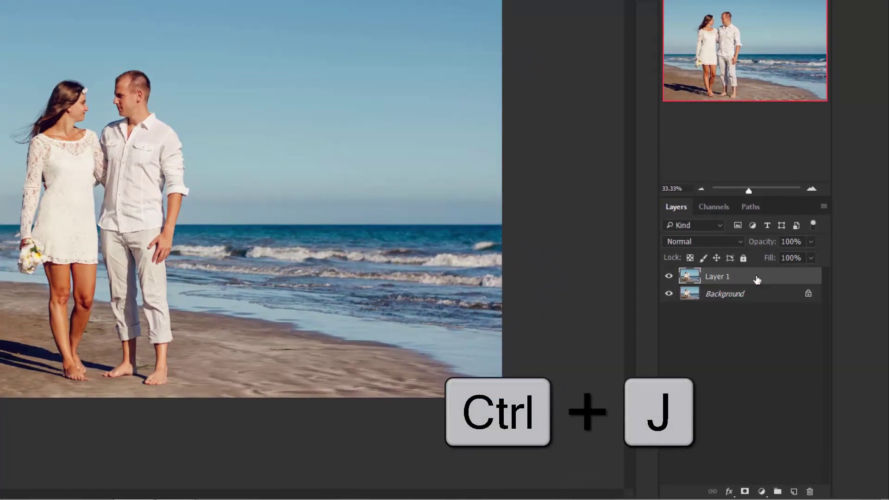
double_click(725, 278)
text(orange)
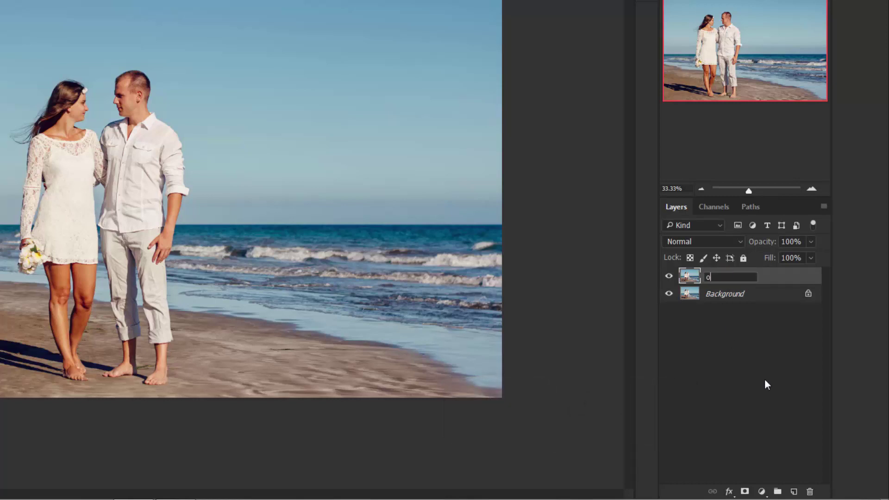
text( and teal)
key(Return)
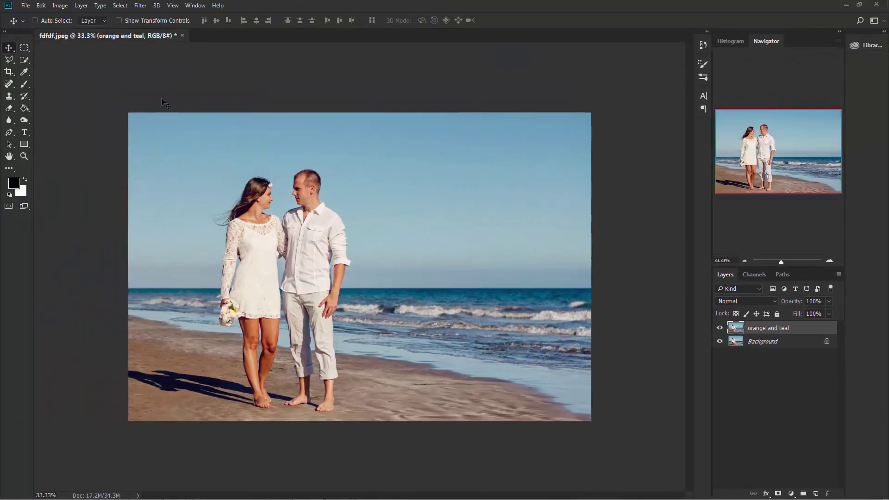
Run the Camera Raw Filter on the layer and set Vibrance to 20.
click(141, 5)
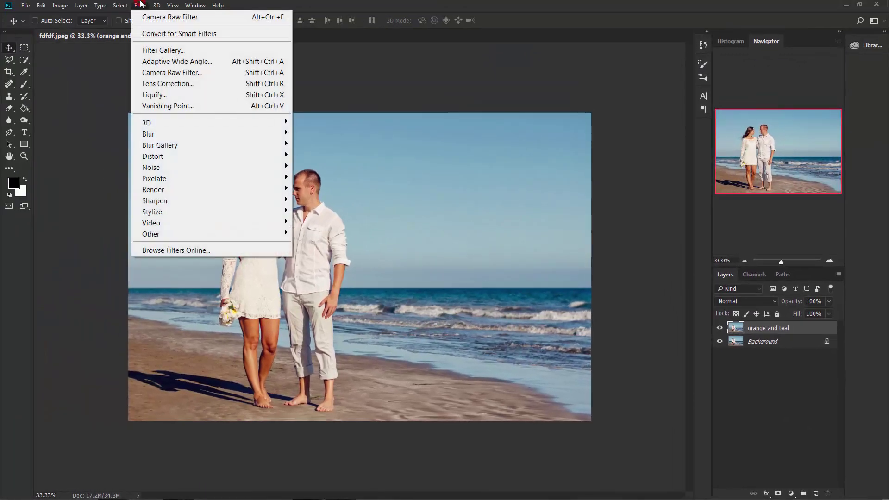
click(174, 73)
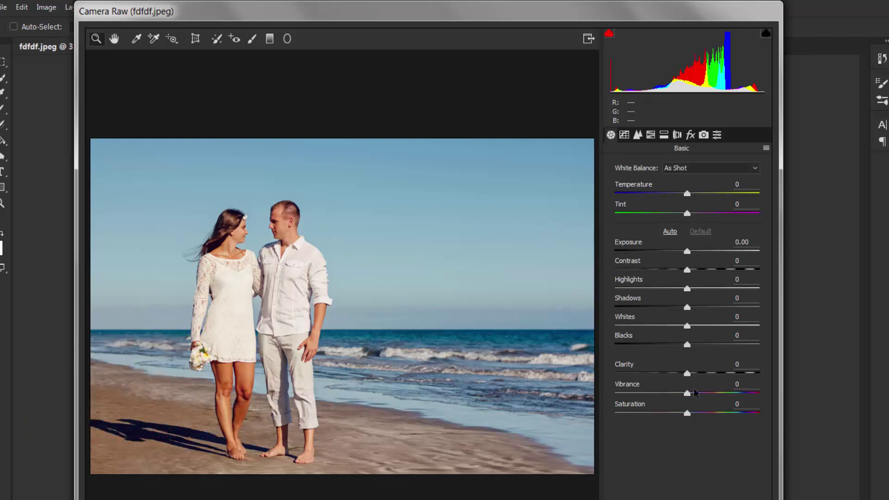
click(757, 384)
text(20)
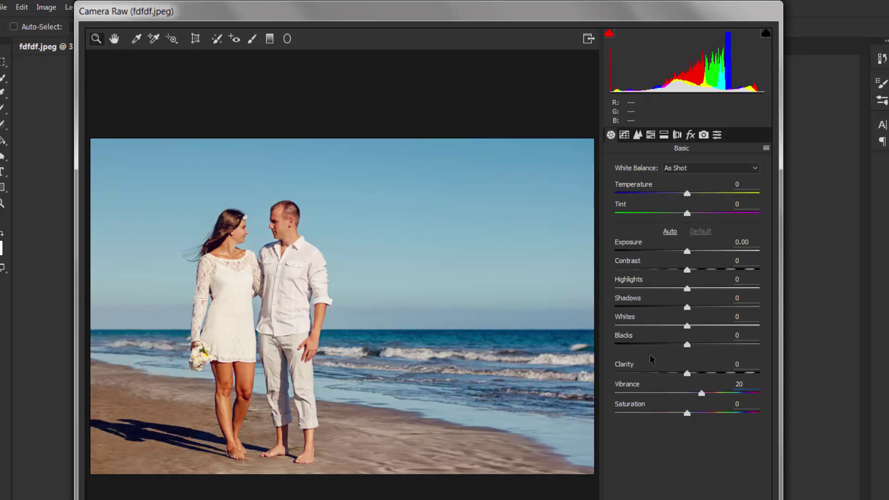
In the HSL Hue adjustments, set Blues to -50 and Yellows to -100.
click(649, 137)
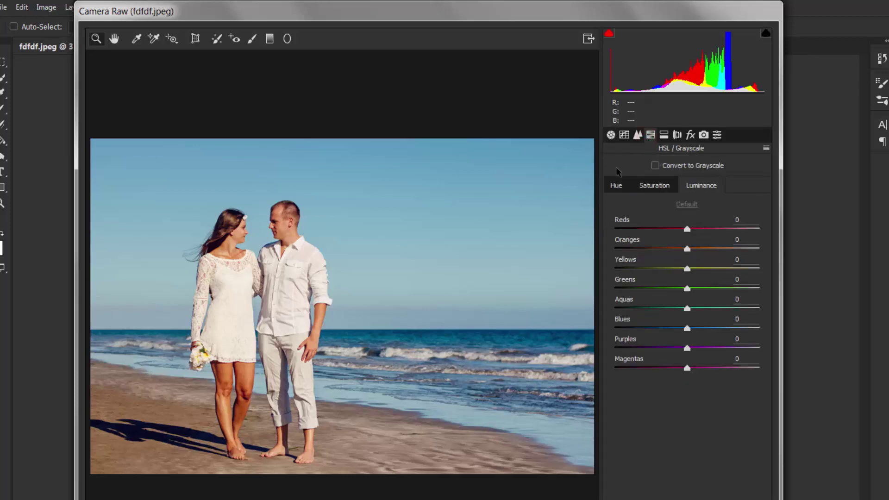
click(610, 187)
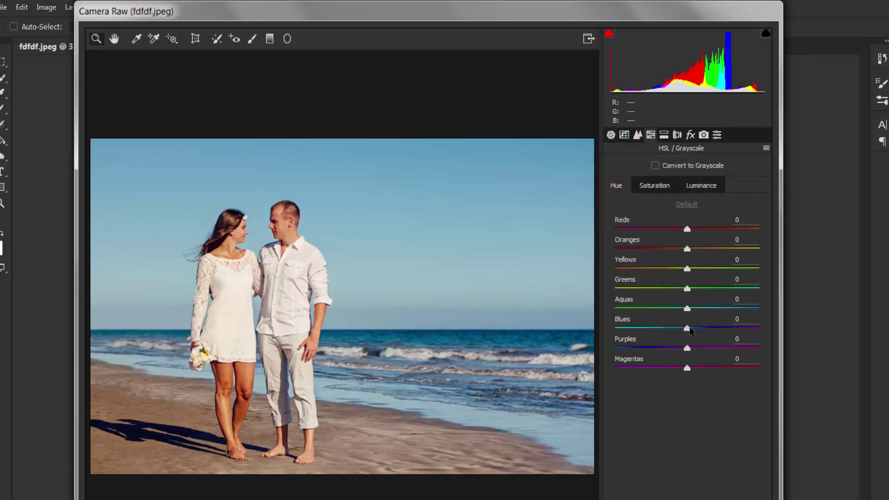
drag(690, 328, 653, 328)
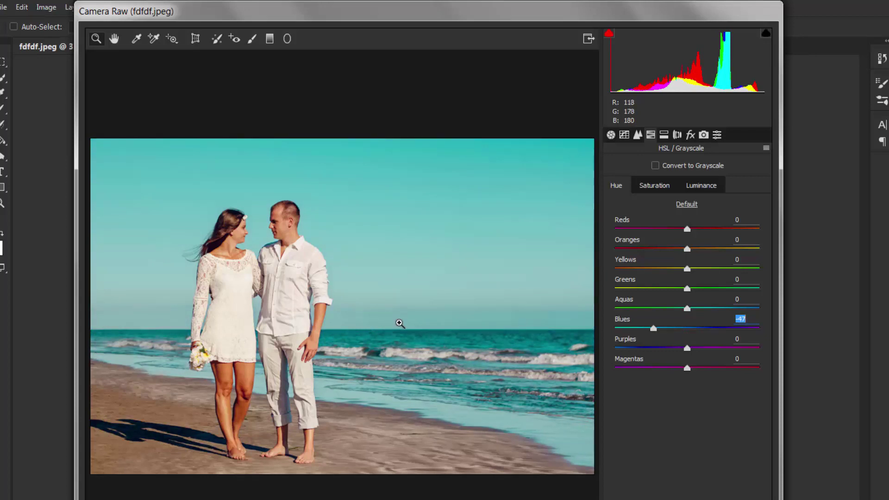
click(754, 320)
text(-50)
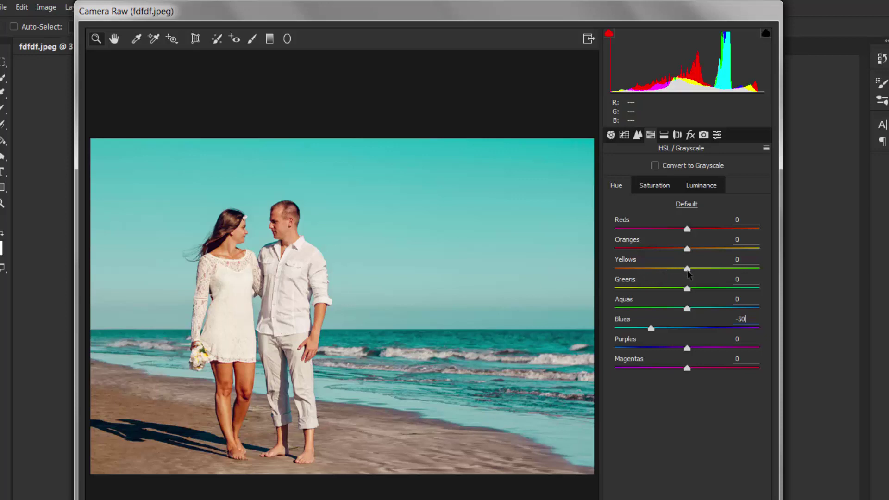
drag(687, 269, 588, 267)
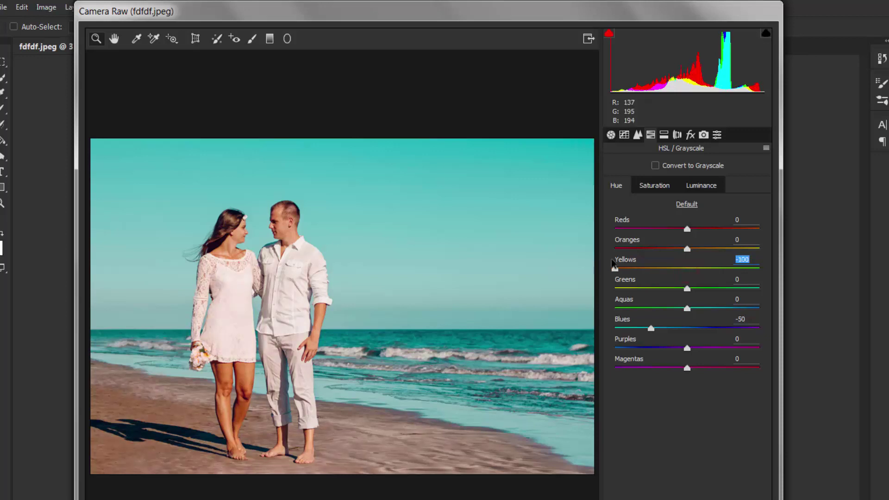
Raise the Oranges luminance to 20.
click(715, 187)
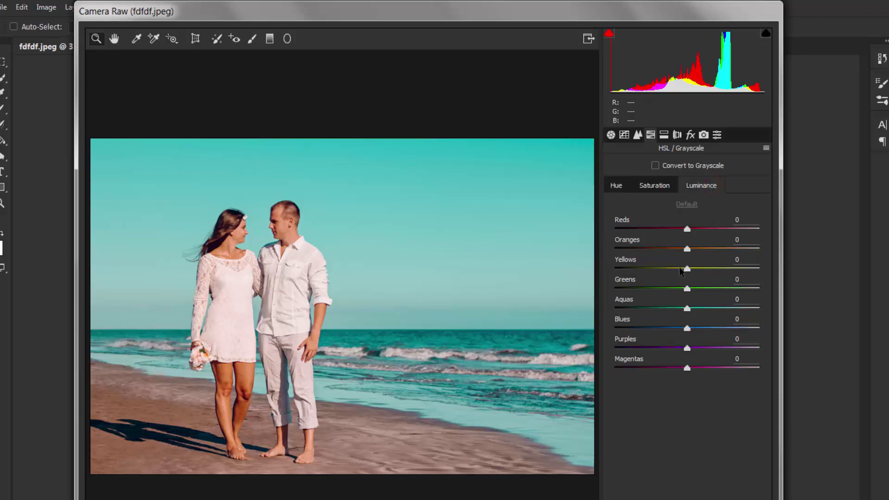
click(747, 239)
text(20)
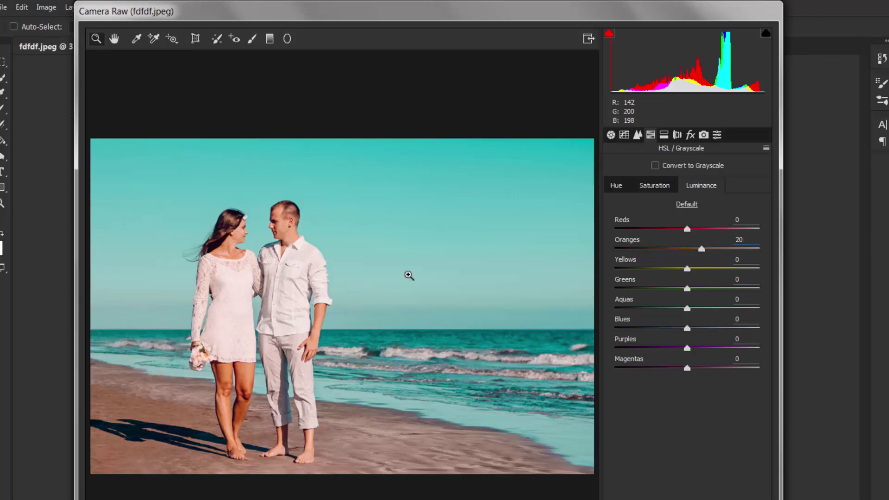
Add shadow, midtone and highlight points to the tone curve and lower the shadows point slightly.
click(624, 135)
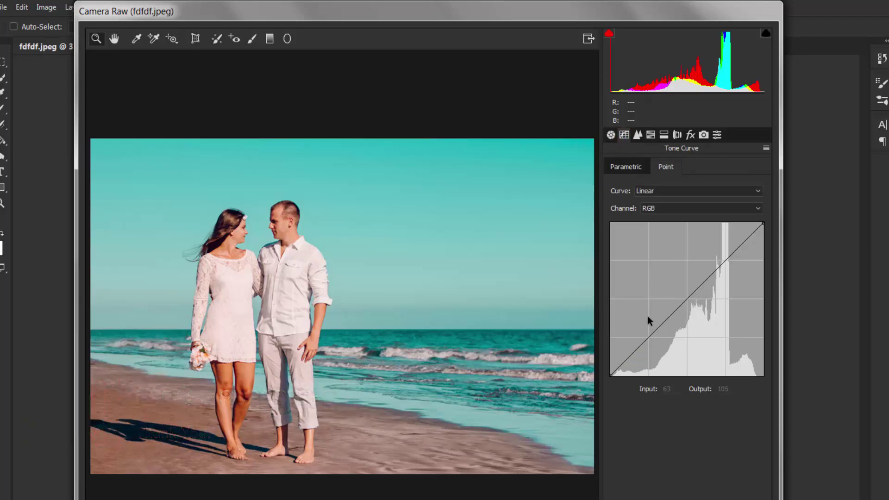
click(648, 337)
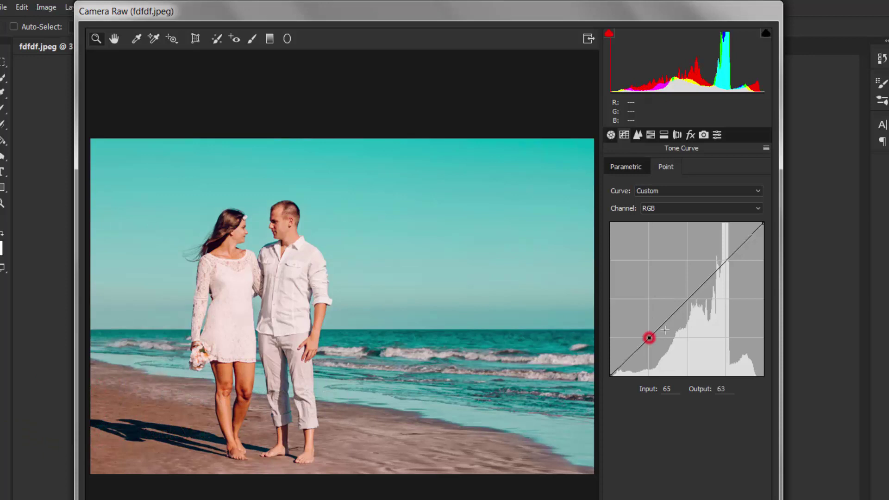
click(687, 300)
click(725, 261)
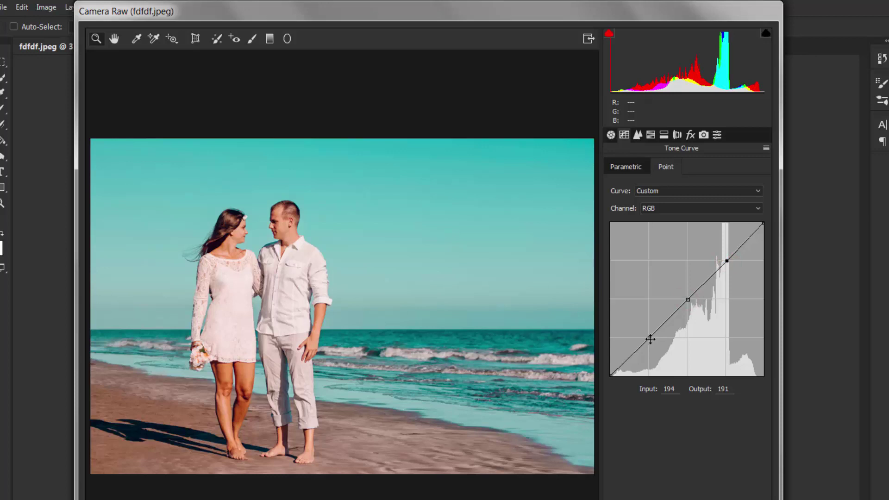
drag(649, 339, 649, 344)
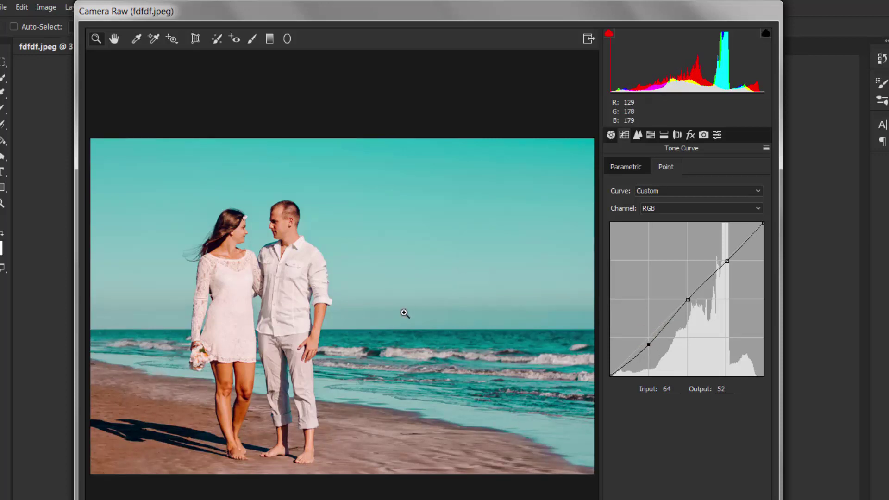
Lift the black point, deepen the midtones and set the top point to input 193, output 197.
click(611, 375)
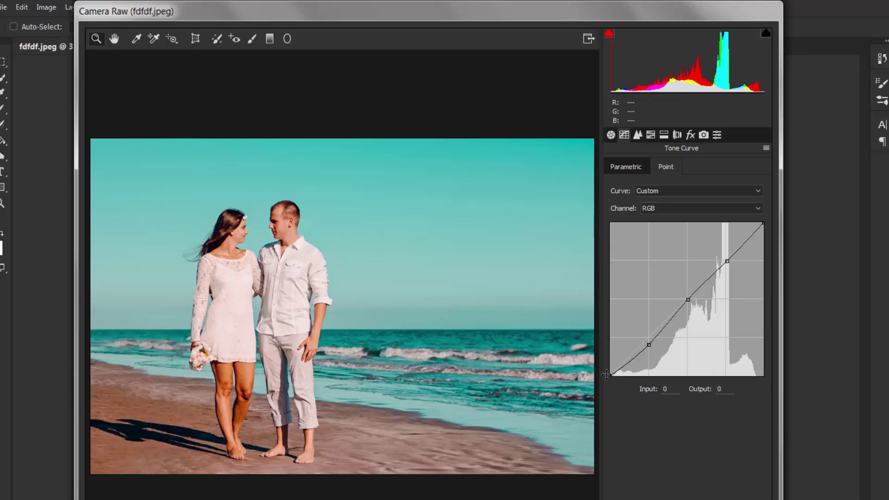
drag(606, 374, 599, 368)
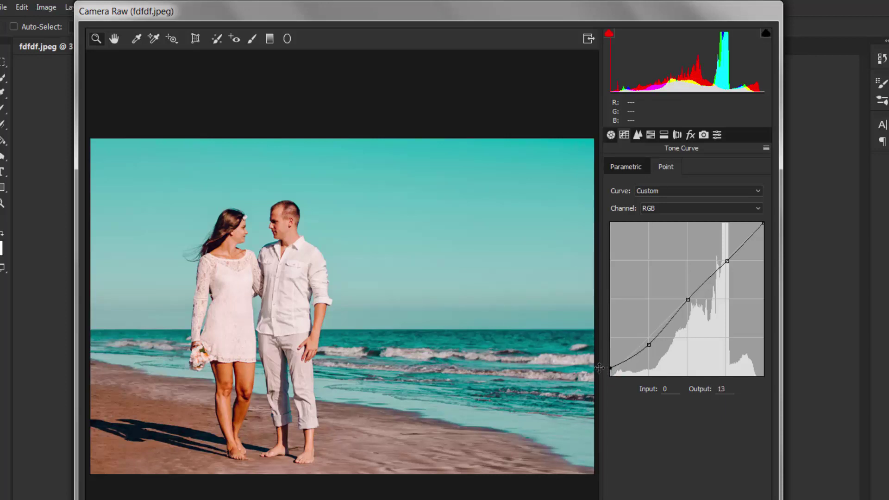
click(687, 299)
drag(687, 301, 687, 304)
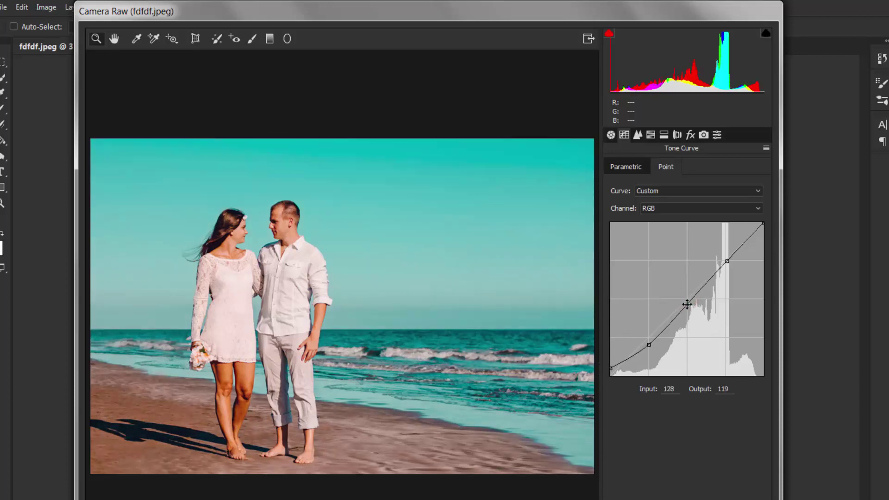
click(728, 260)
drag(726, 258, 726, 257)
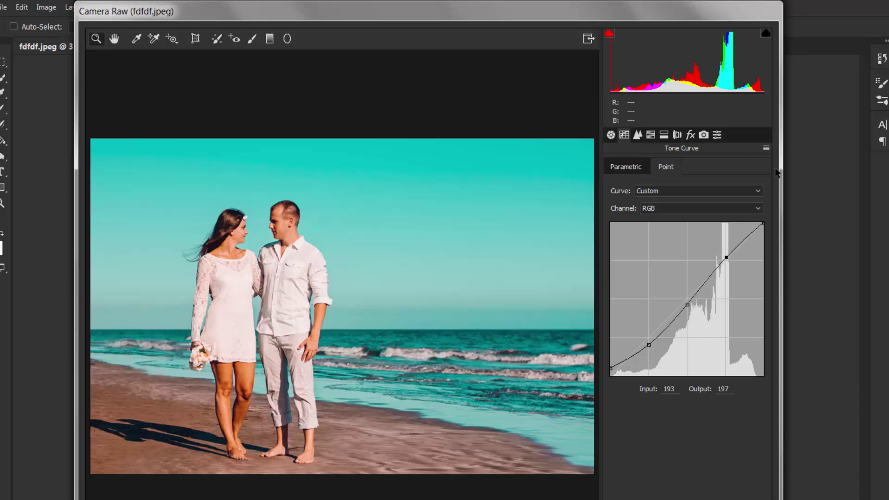
Save the Camera Raw settings as the 'orange and teal.xmp' preset in the project folder.
click(767, 148)
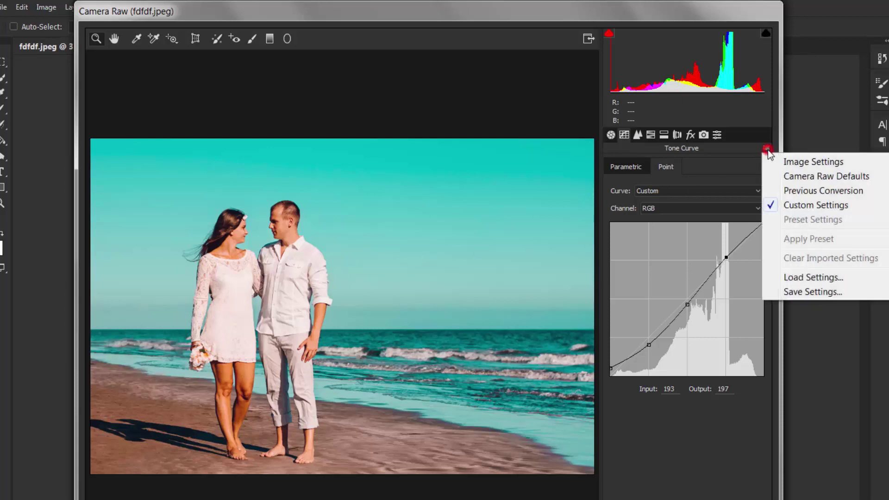
click(807, 293)
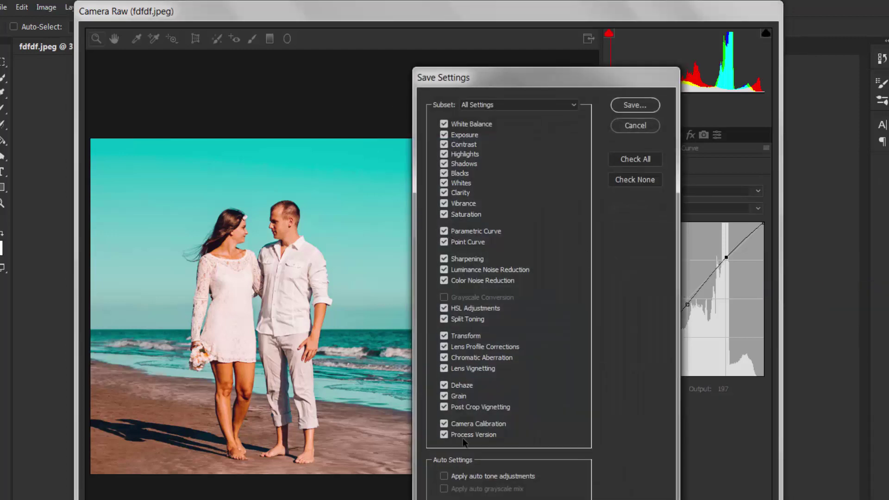
click(633, 105)
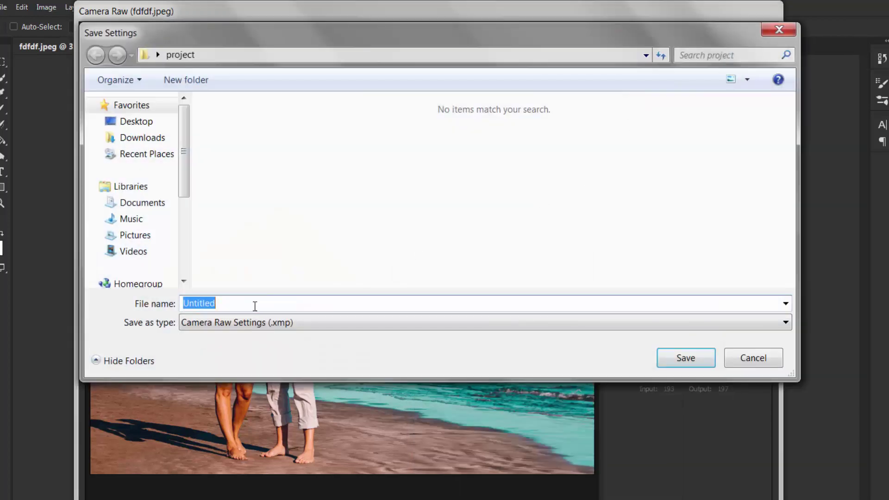
click(255, 306)
key(BackSpace)
key(BackSpace)
key(BackSpace)
key(BackSpace)
key(BackSpace)
key(BackSpace)
key(BackSpace)
key(BackSpace)
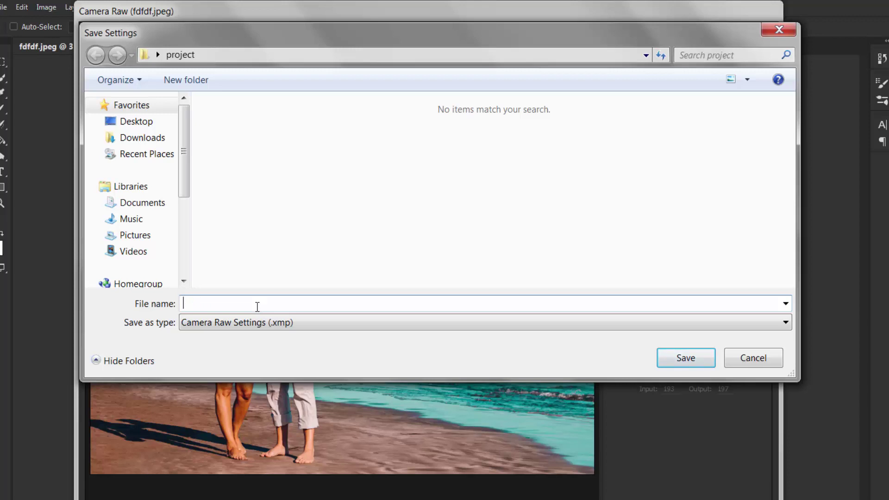
text(orange and teal)
key(Return)
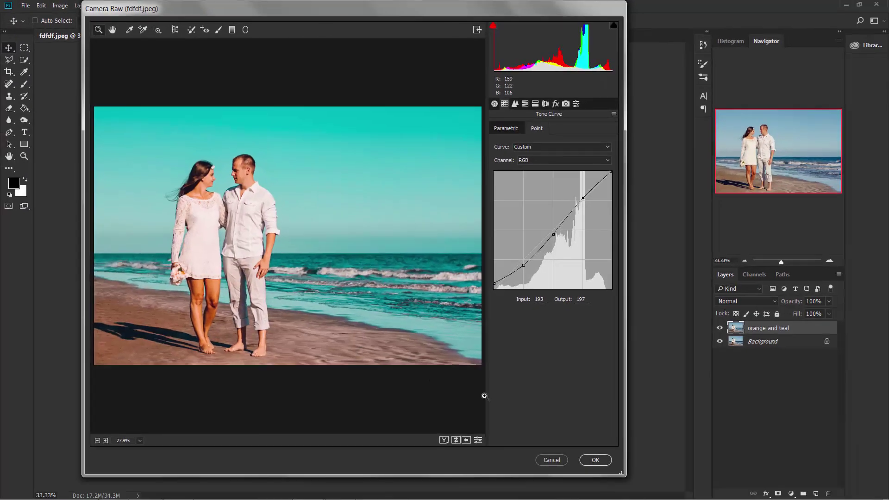
Commit the grade, toggle the orange and teal layer's visibility to compare, then deselect it.
click(594, 461)
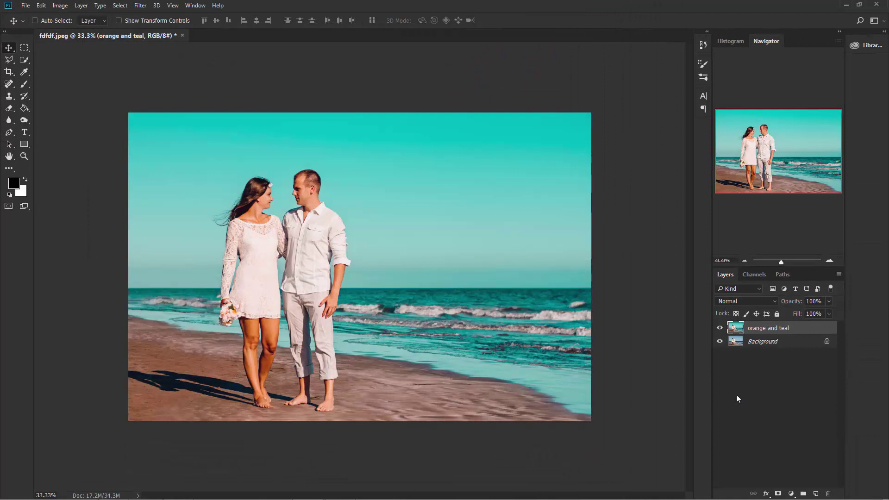
click(720, 329)
key(ctrl+plus)
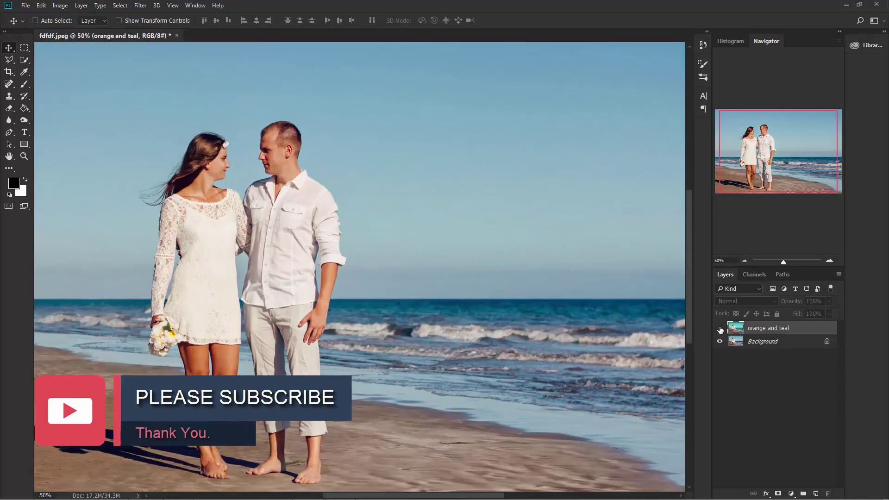
click(720, 329)
key(ctrl+minus)
key(ctrl+minus)
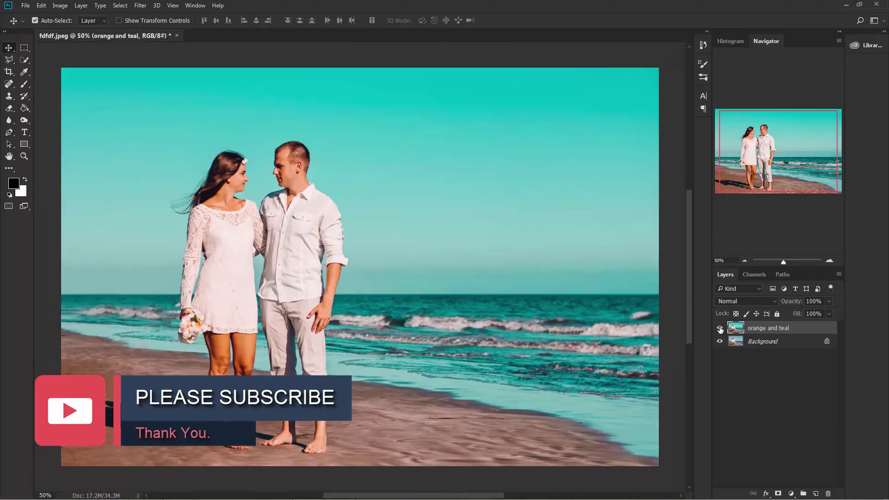
click(753, 369)
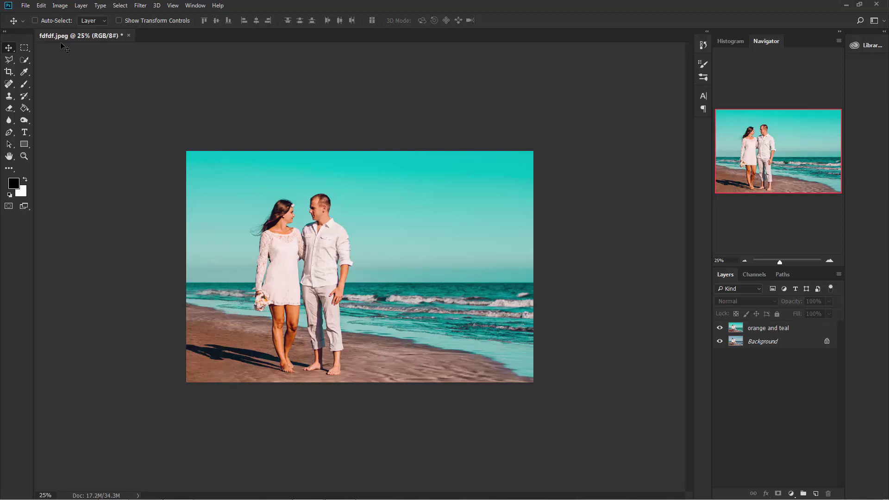
Open the second photo, pete-bellis-171228-unsplash.jpg.
click(28, 6)
click(35, 26)
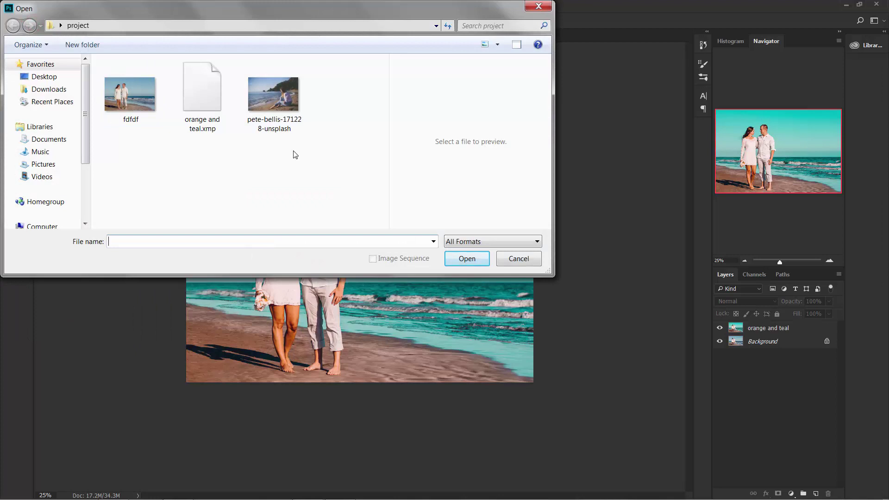
click(273, 95)
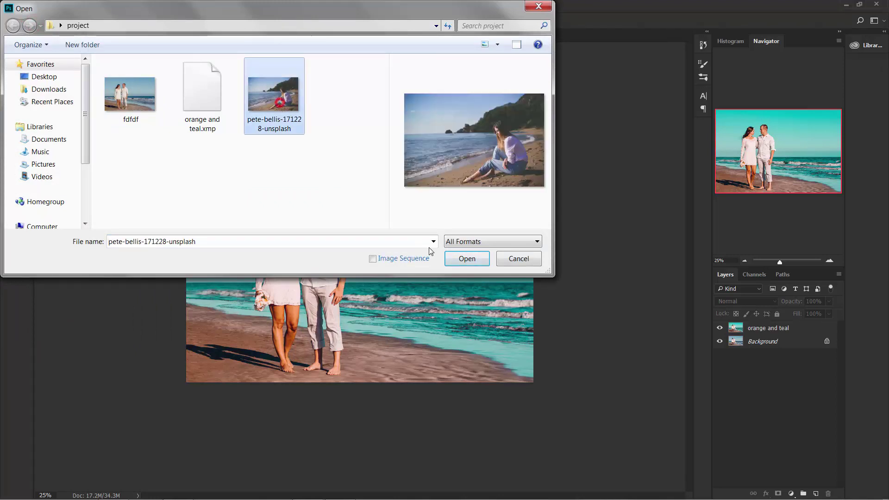
click(466, 257)
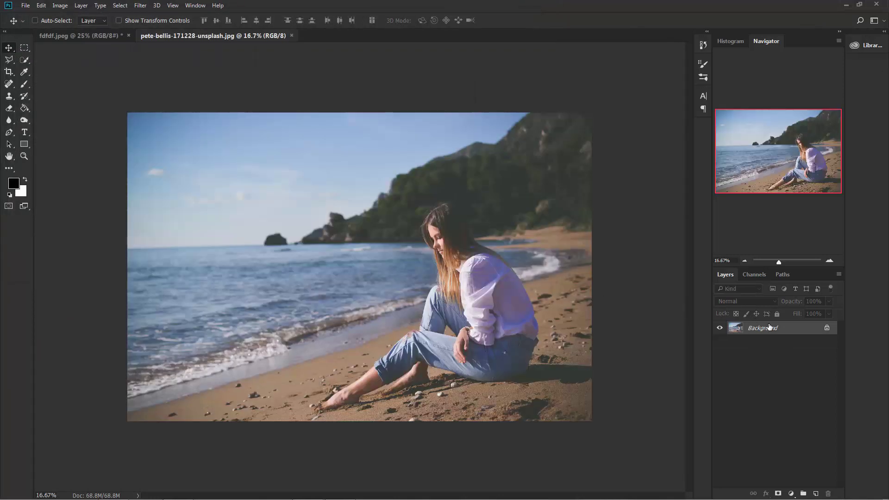
Duplicate the Background as Layer 1 and bring it into the Camera Raw Filter.
key(ctrl+j)
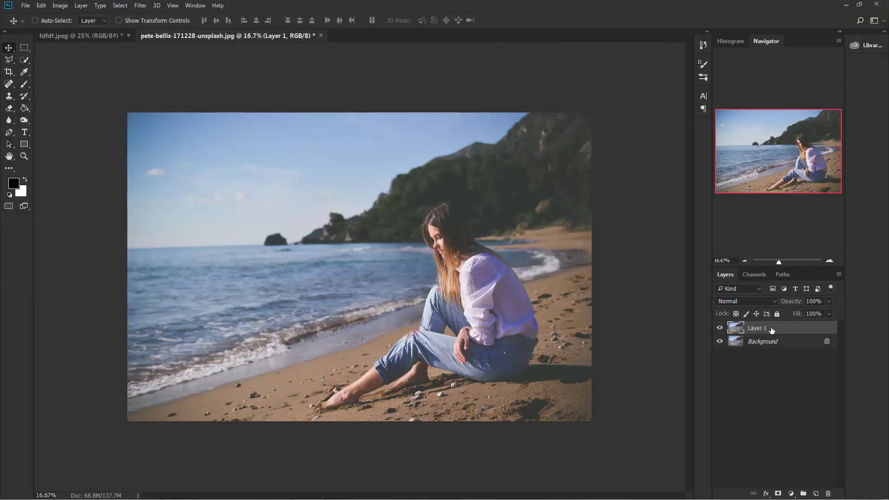
click(141, 5)
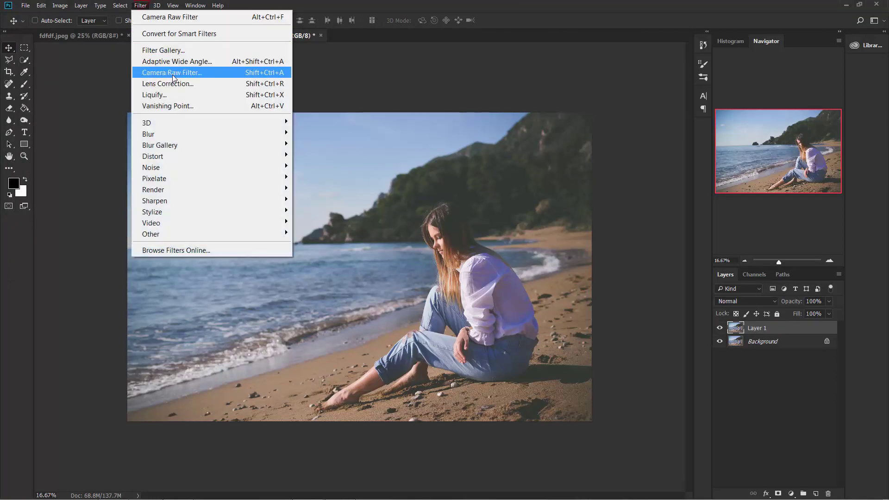
click(174, 74)
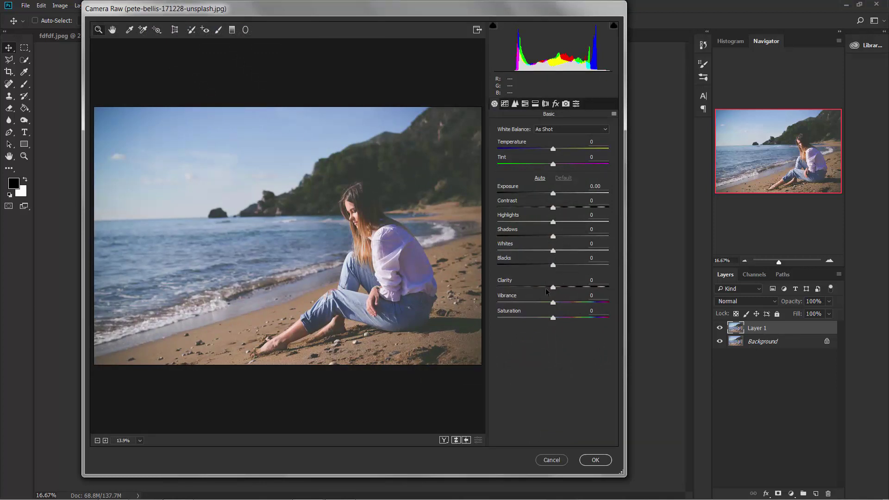
Load the orange and teal.xmp preset onto Layer 1, apply it, then hide the layer to compare.
click(614, 114)
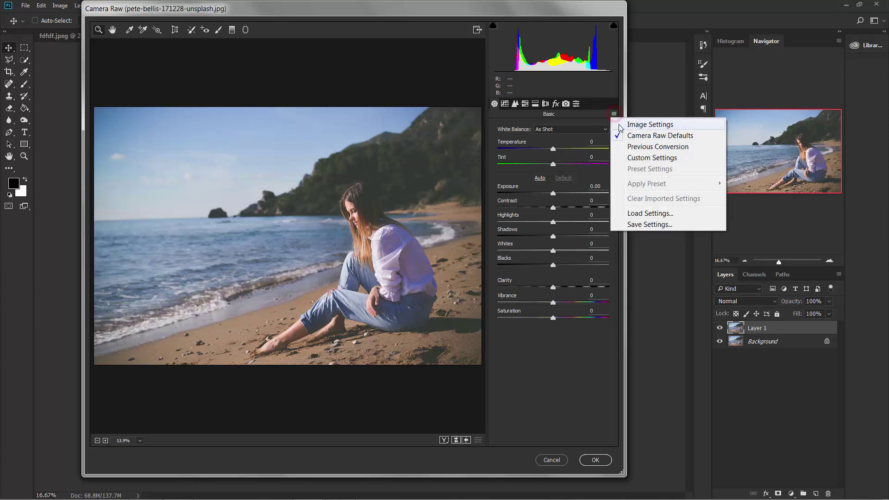
click(661, 214)
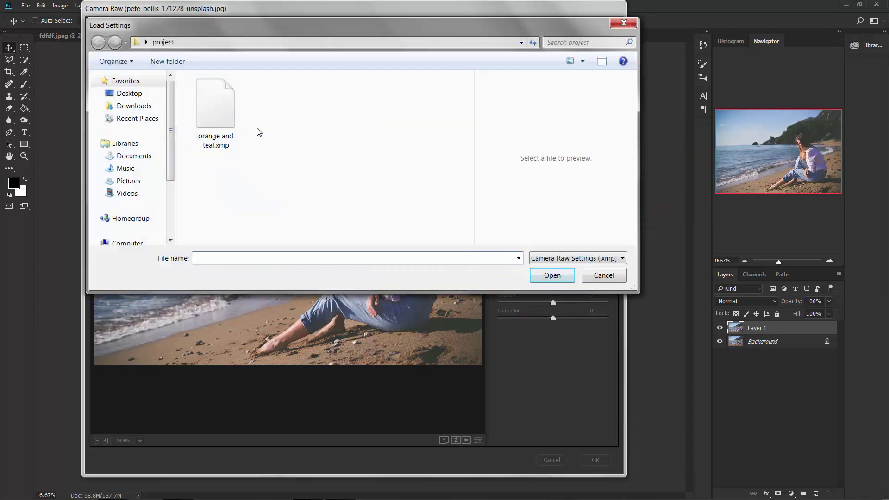
click(213, 124)
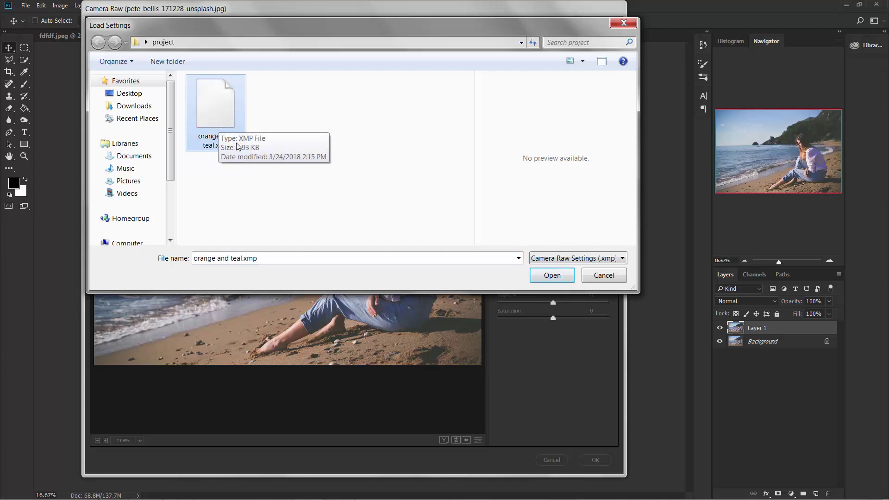
click(543, 275)
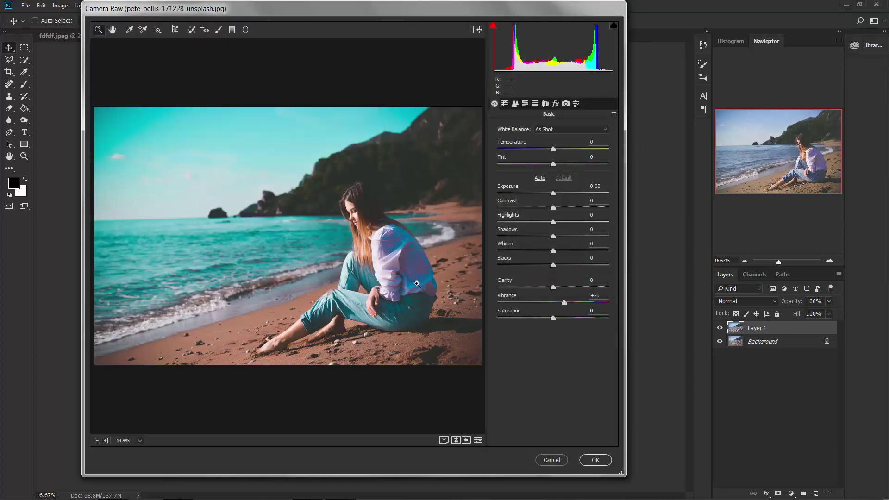
click(595, 460)
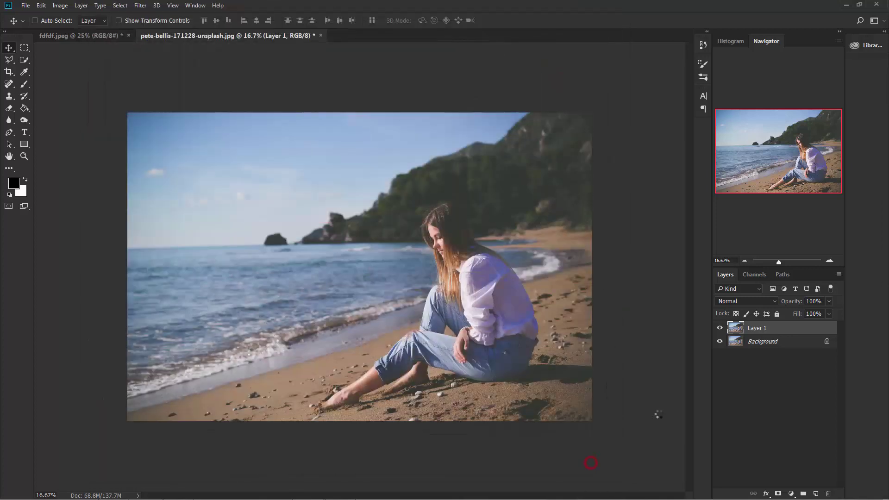
key(ctrl+plus)
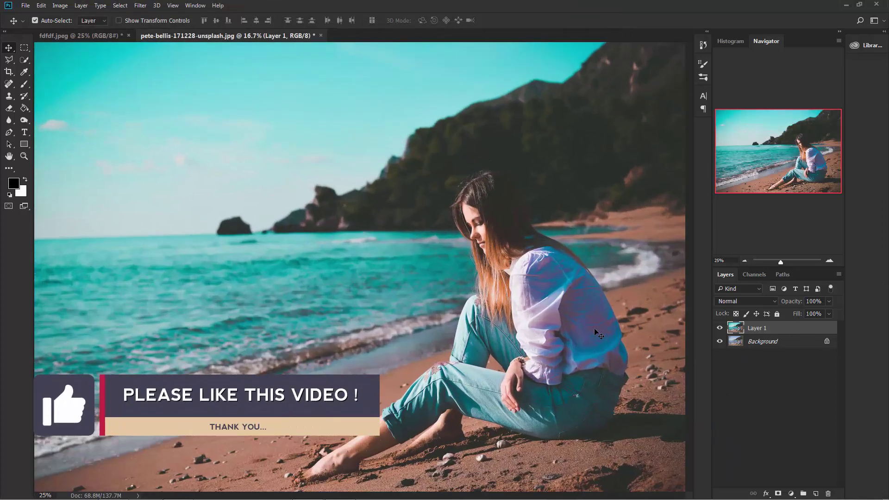
click(719, 328)
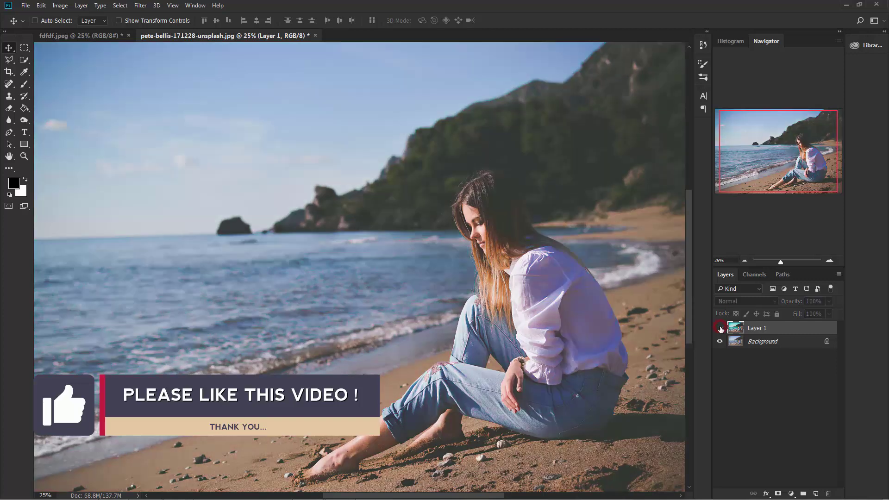